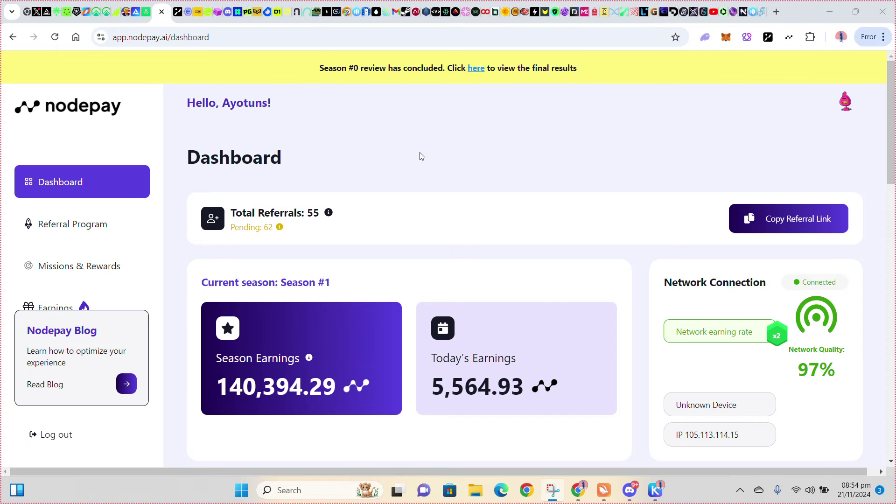
Go to the Earnings page and bring the Wallet Connection panel, with email Verified, into view
scroll(425, 157, down, 2)
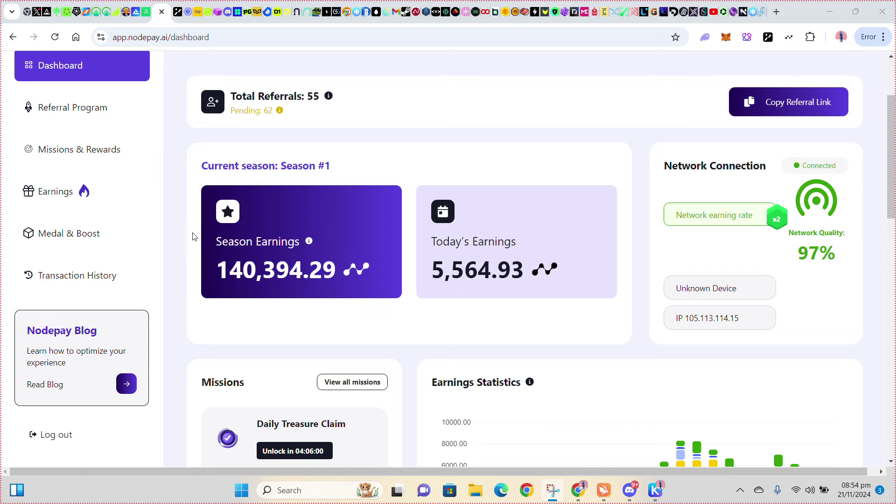
scroll(369, 215, up, 2)
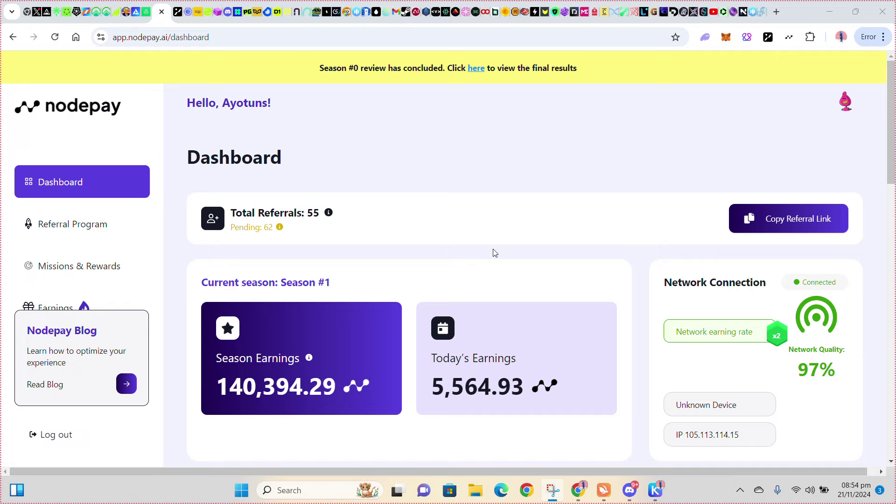
scroll(495, 253, down, 2)
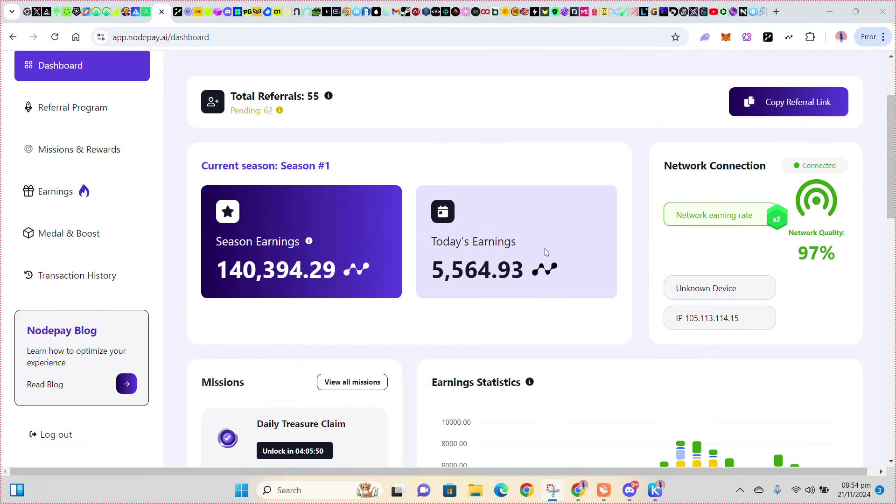
scroll(577, 250, up, 2)
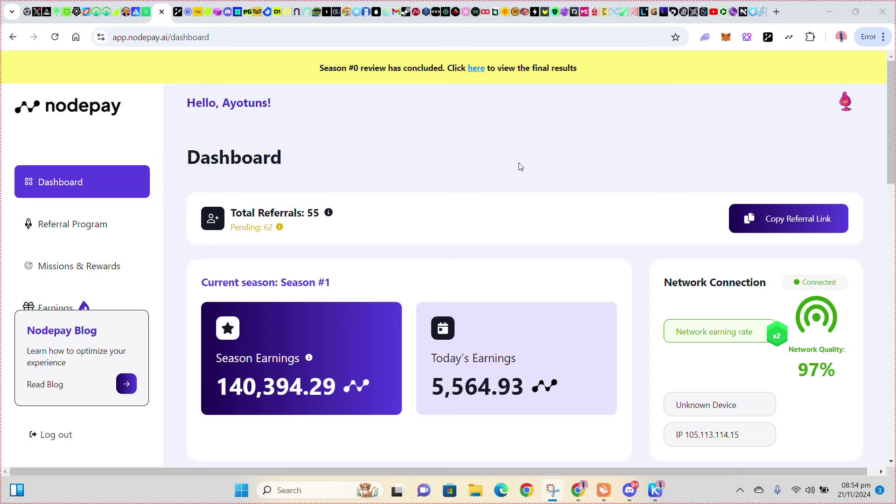
scroll(459, 173, down, 1)
scroll(459, 174, up, 1)
scroll(425, 164, down, 2)
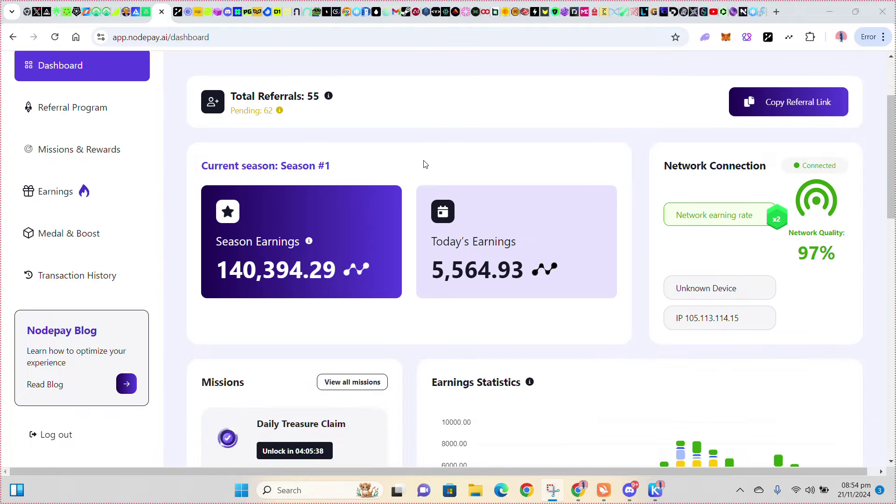
scroll(388, 161, up, 2)
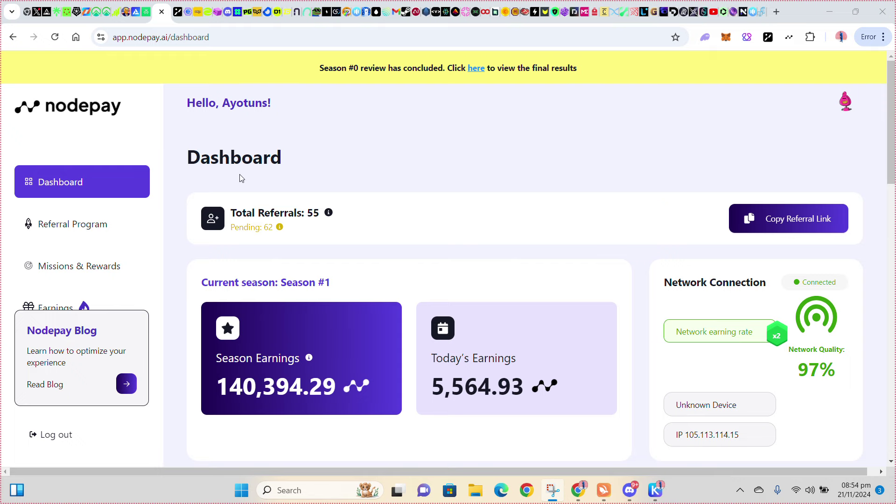
scroll(47, 192, down, 2)
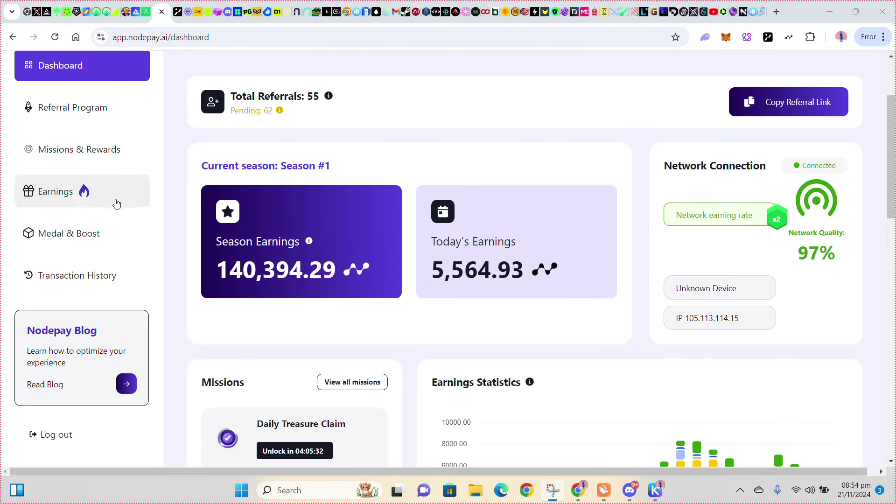
click(67, 198)
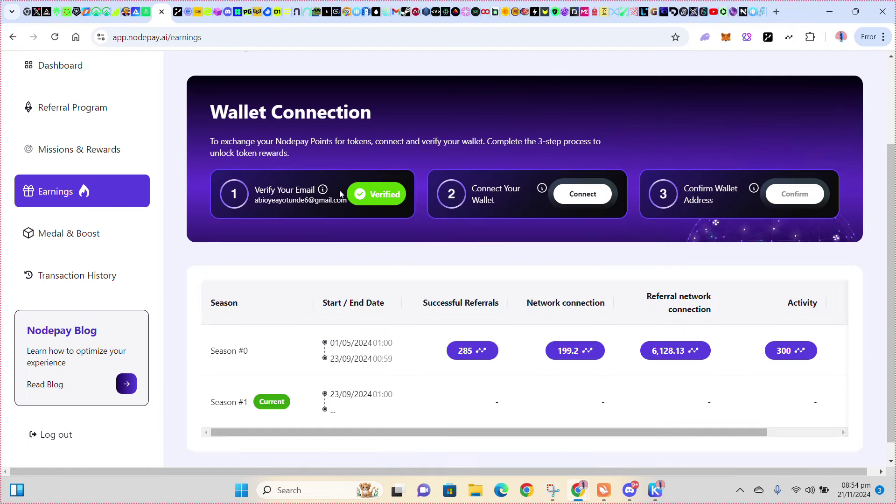
scroll(369, 180, up, 1)
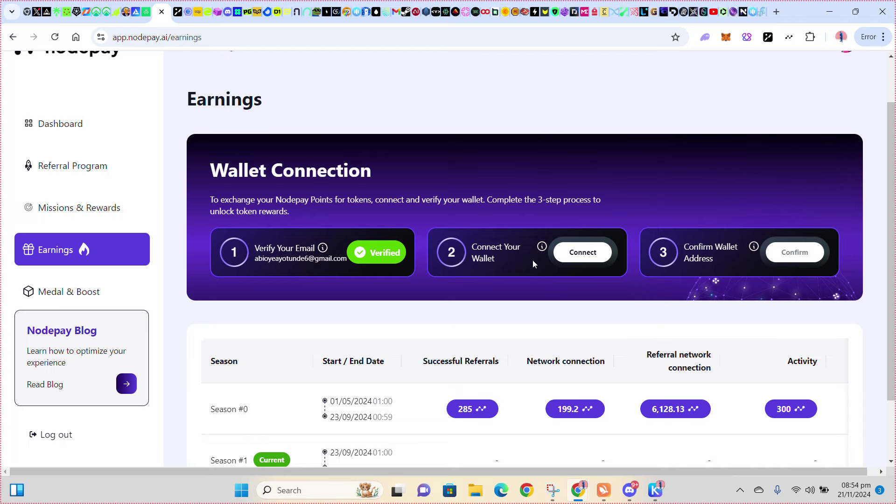
click(594, 253)
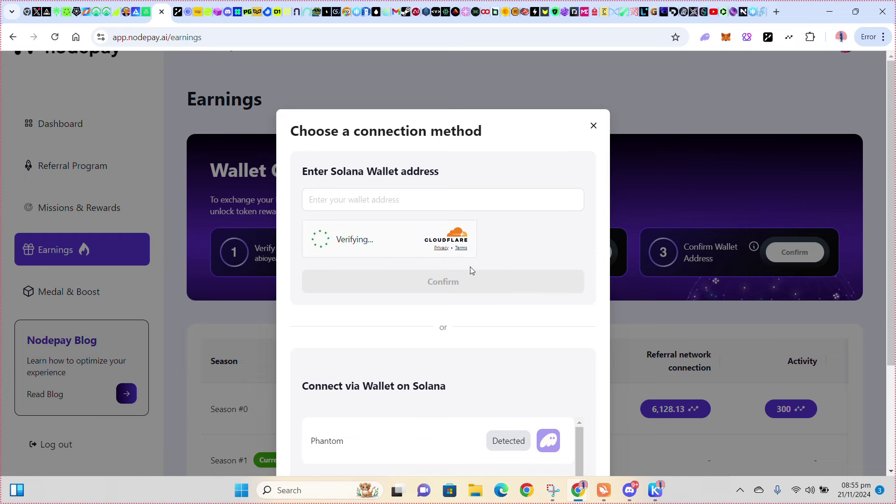
scroll(450, 240, down, 3)
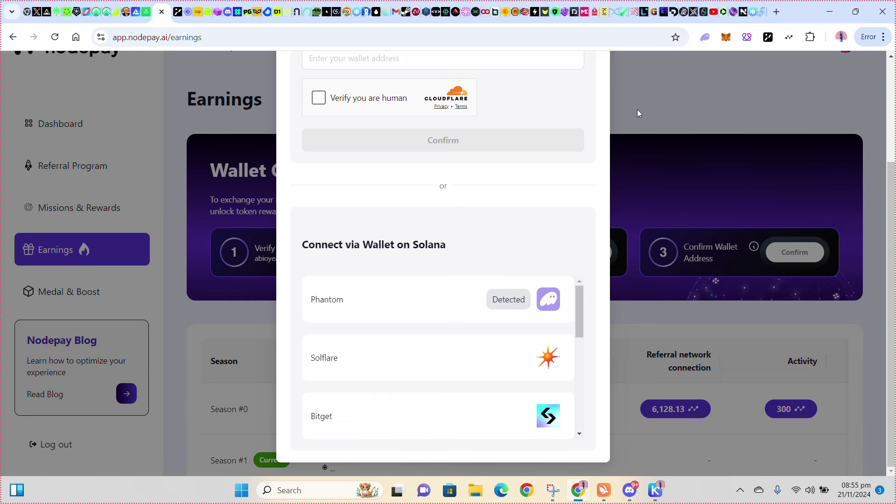
scroll(644, 102, up, 3)
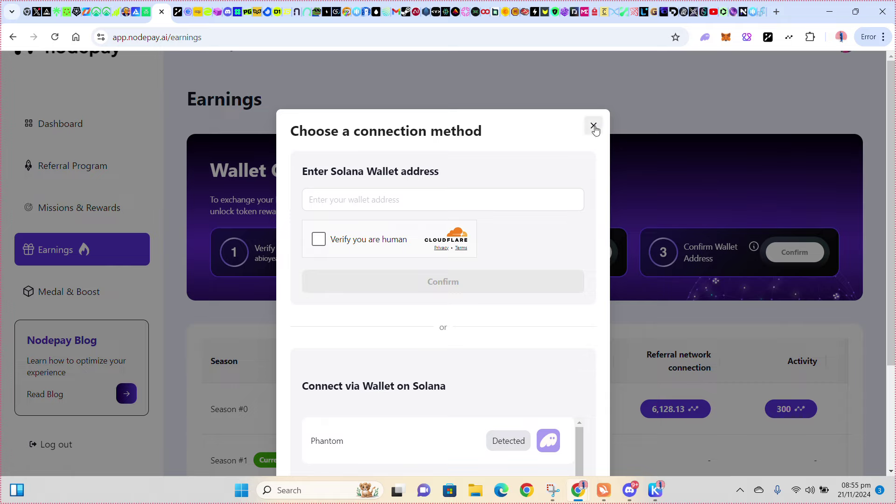
click(593, 124)
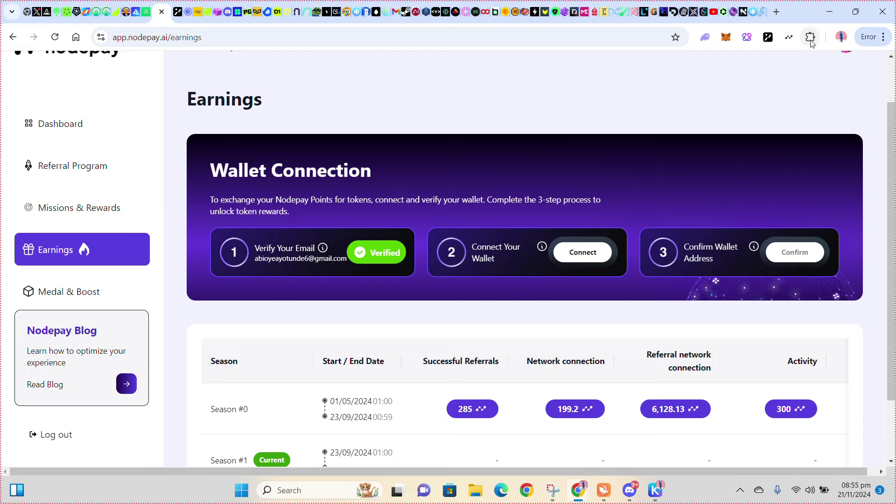
Go from the Extensions menu through Manage extensions to the Chrome Web Store's Extensions page
click(811, 42)
scroll(687, 206, down, 5)
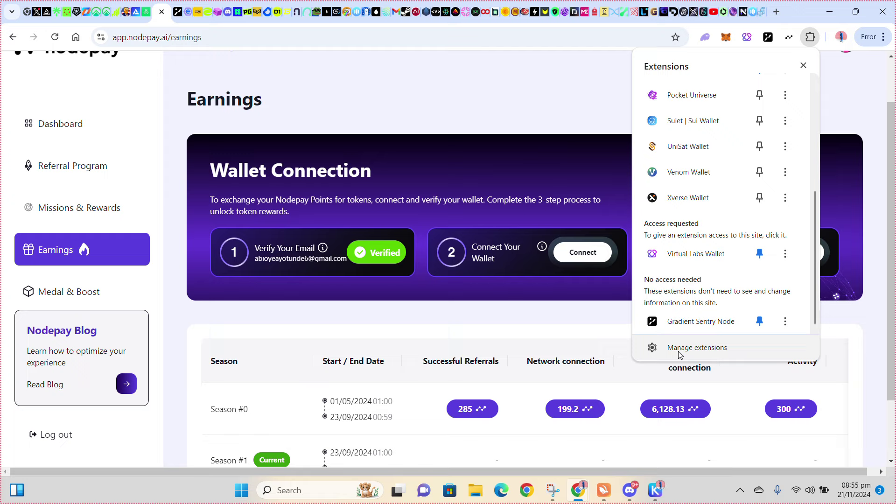
click(700, 347)
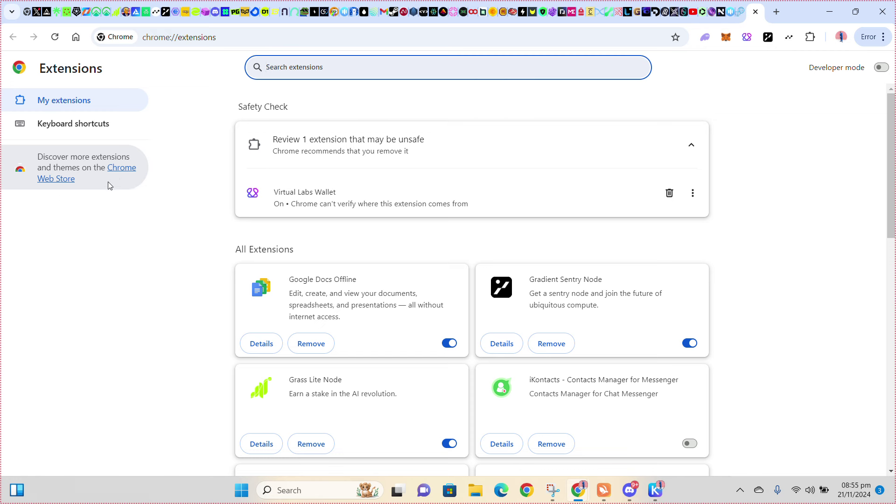
click(120, 172)
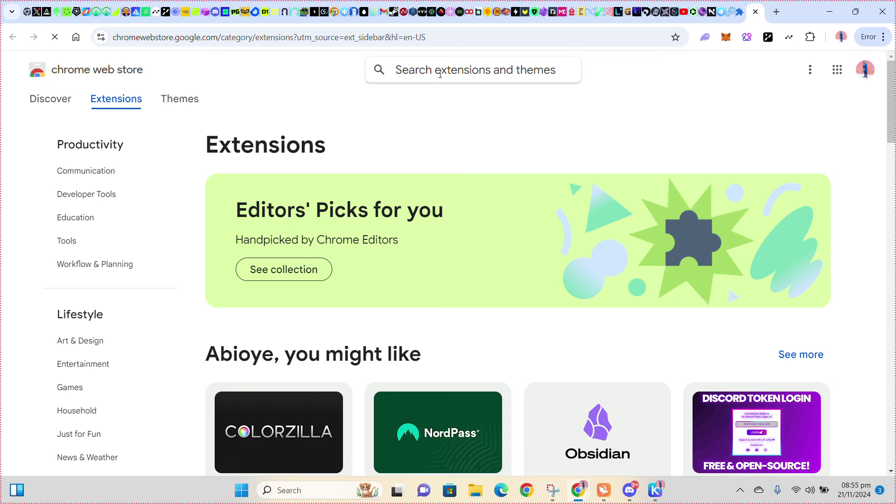
Search the Chrome Web Store for 'phantom', correcting the mistyped letter first
text(p)
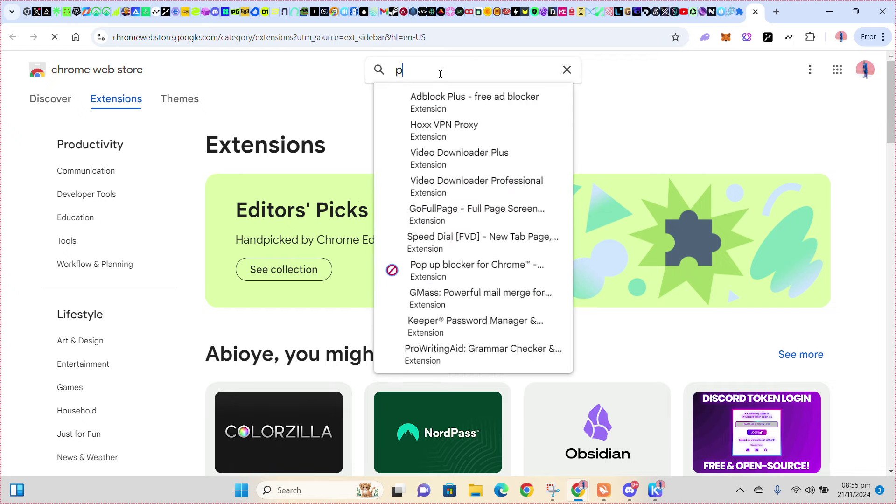
text(ham)
key(Escape)
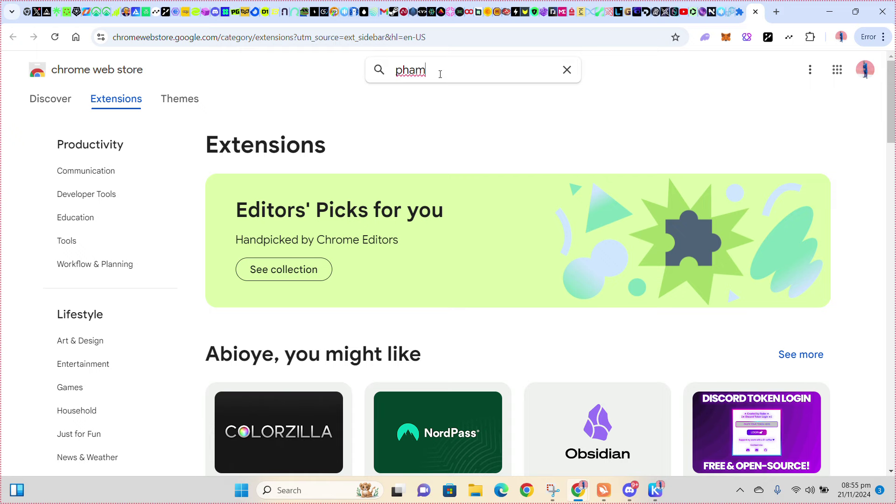
key(BackSpace)
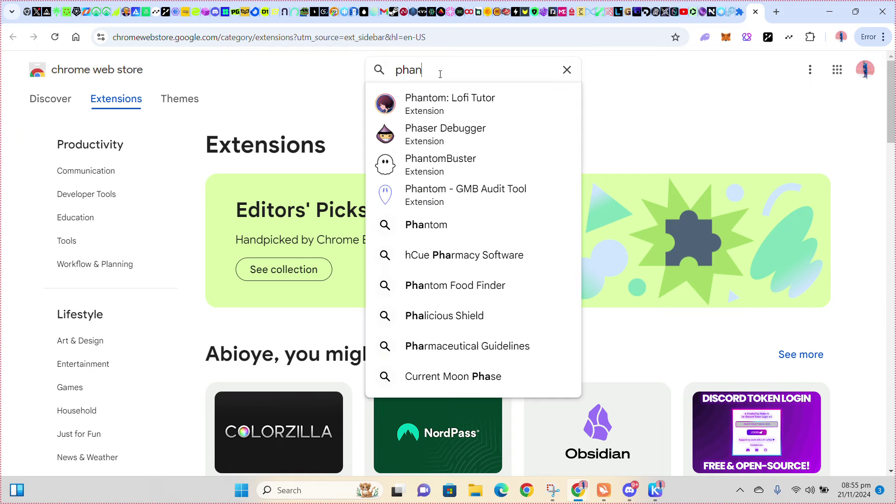
text(ntom)
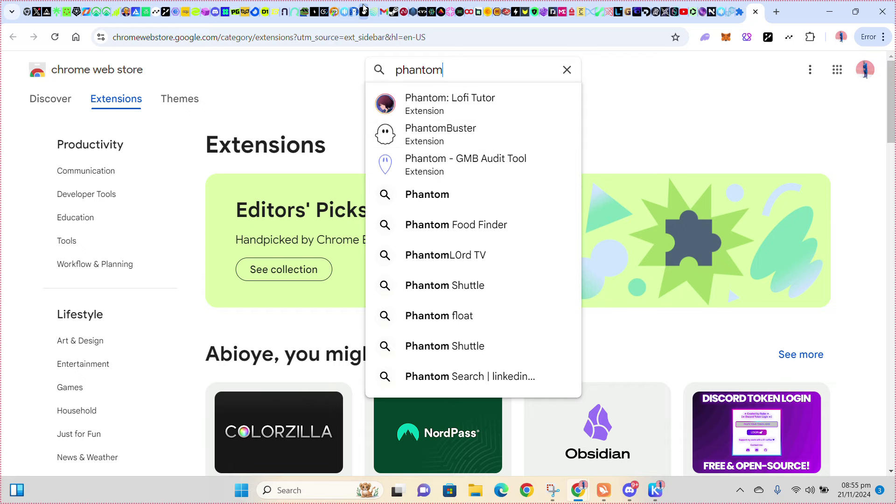
key(Return)
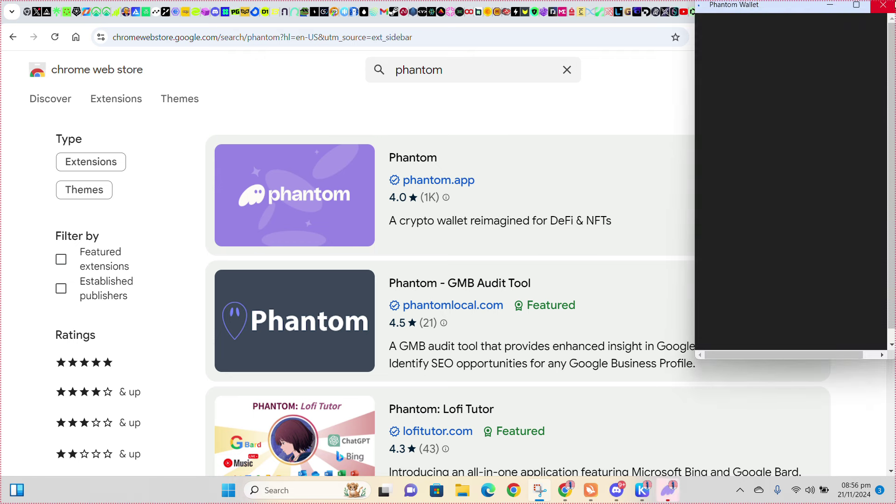
Close the Phantom Wallet popup and open the installed Phantom extension's store detail page
click(883, 5)
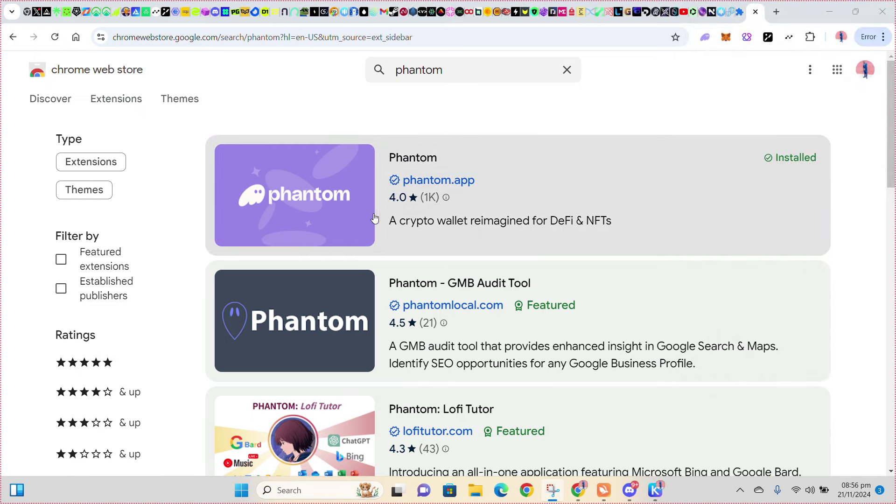
click(554, 181)
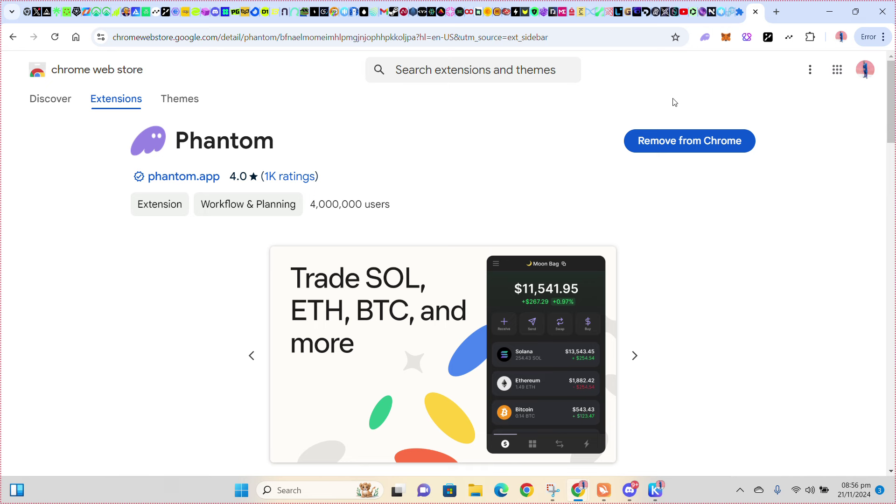
Show then dismiss Phantom's password prompt, and close the web store and extensions tabs
click(811, 39)
scroll(686, 254, down, 3)
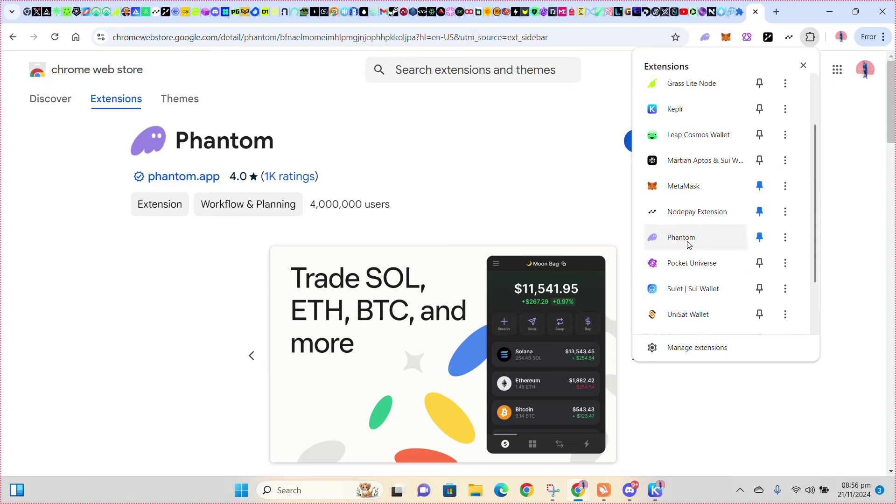
click(700, 239)
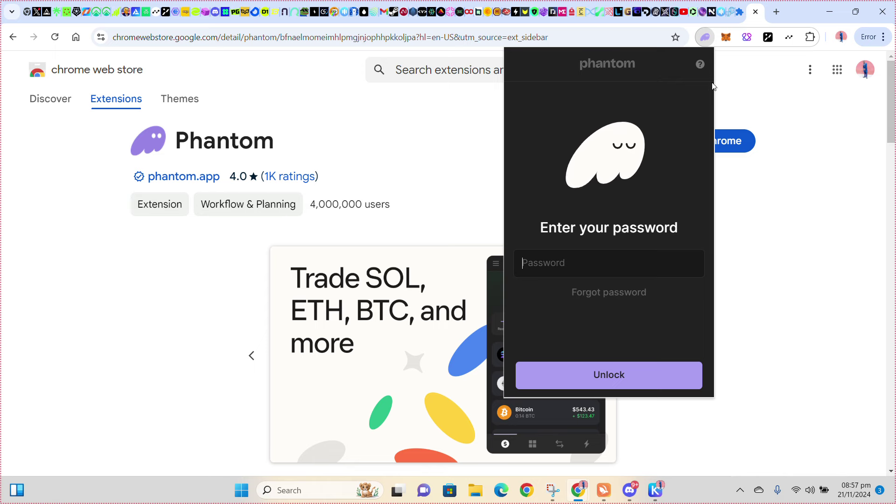
click(759, 65)
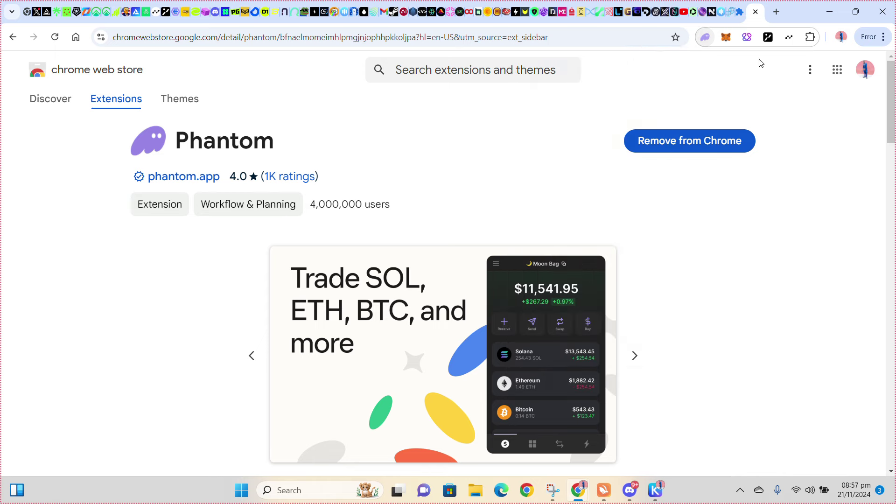
click(756, 13)
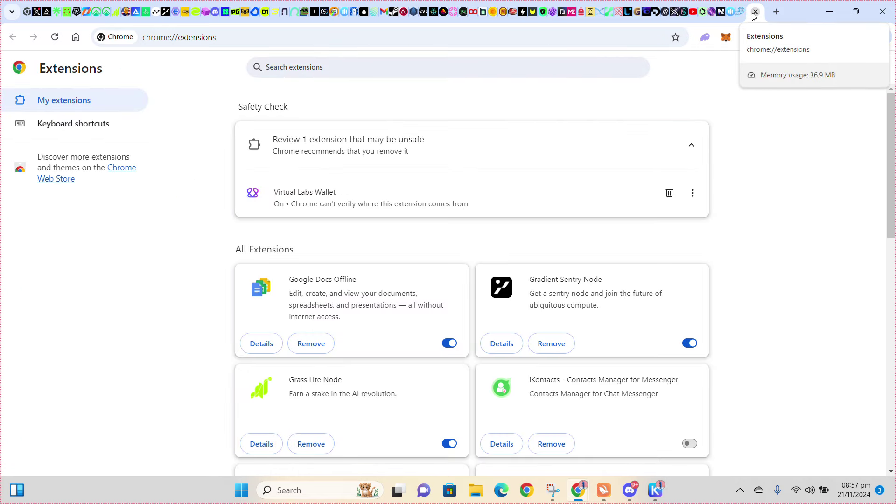
click(755, 13)
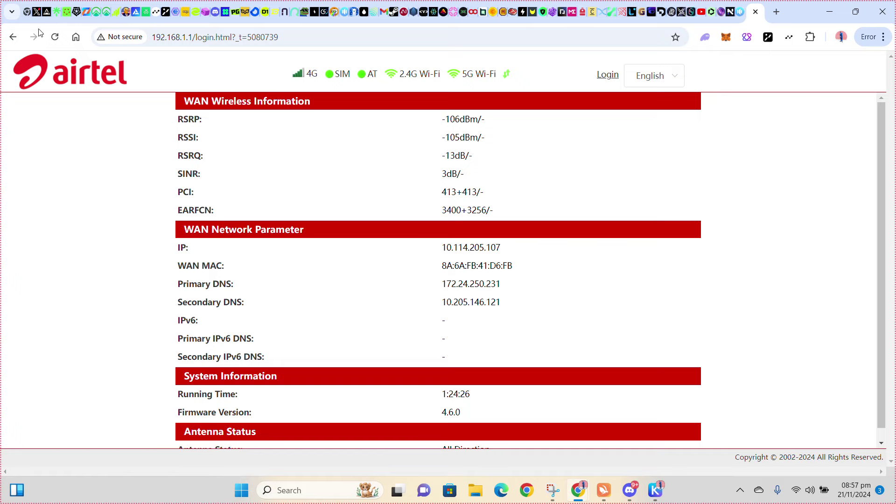
Back on the Nodepay tab, open step 2's wallet connection methods and scroll to the wallet list
click(156, 12)
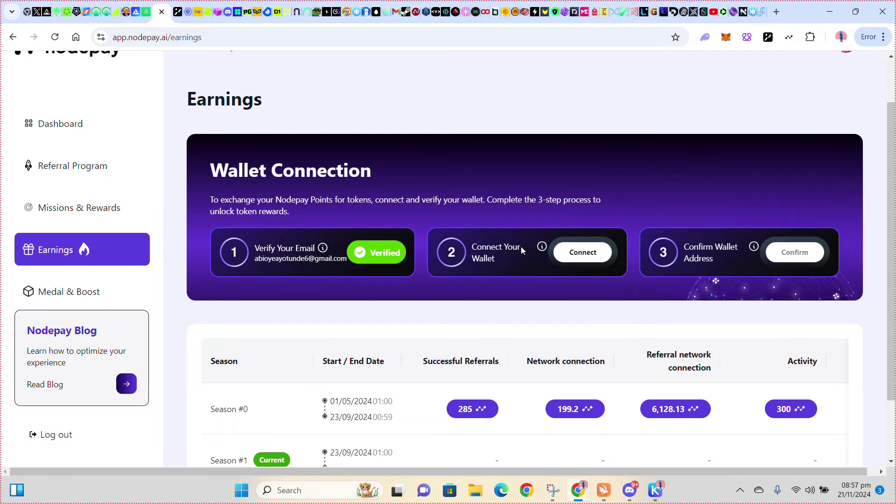
click(584, 255)
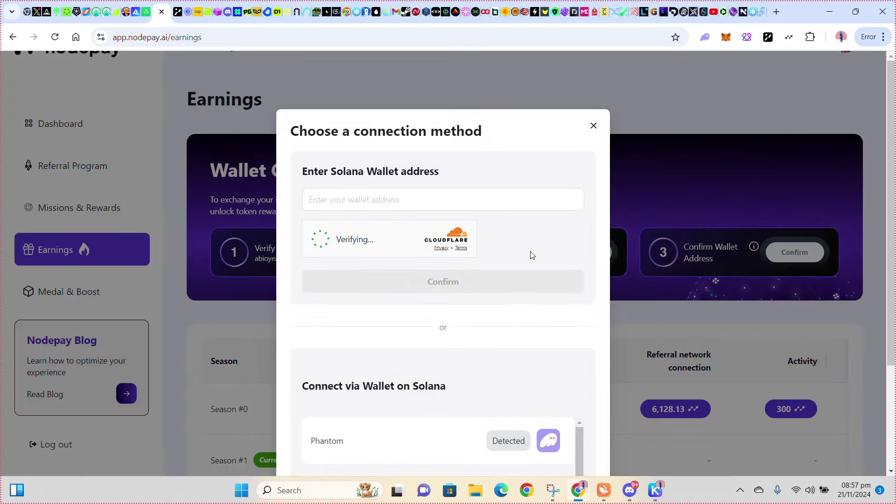
scroll(530, 254, down, 3)
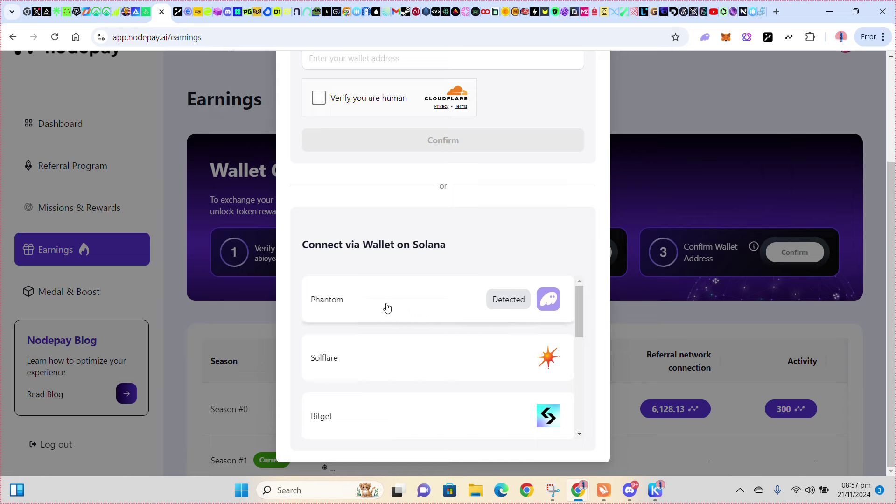
Pick Phantom, unlock it with the wallet password, and approve connecting to app.nodepay.ai
click(405, 306)
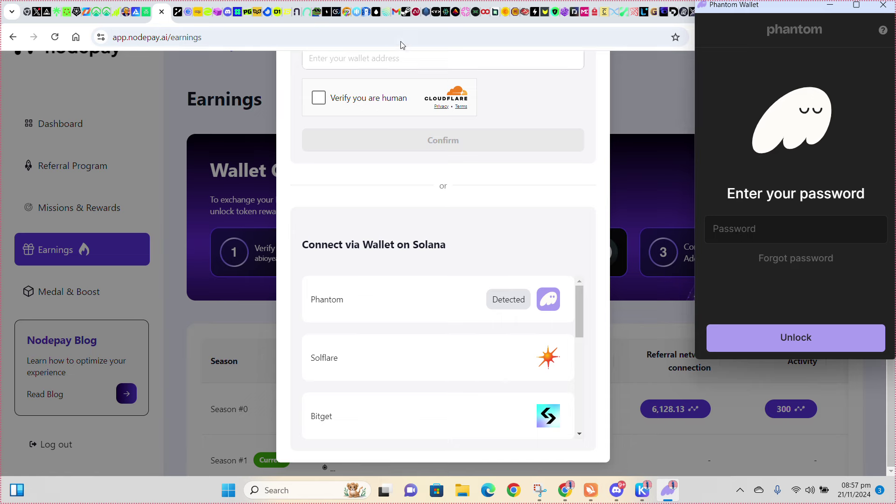
key(ctrl+v)
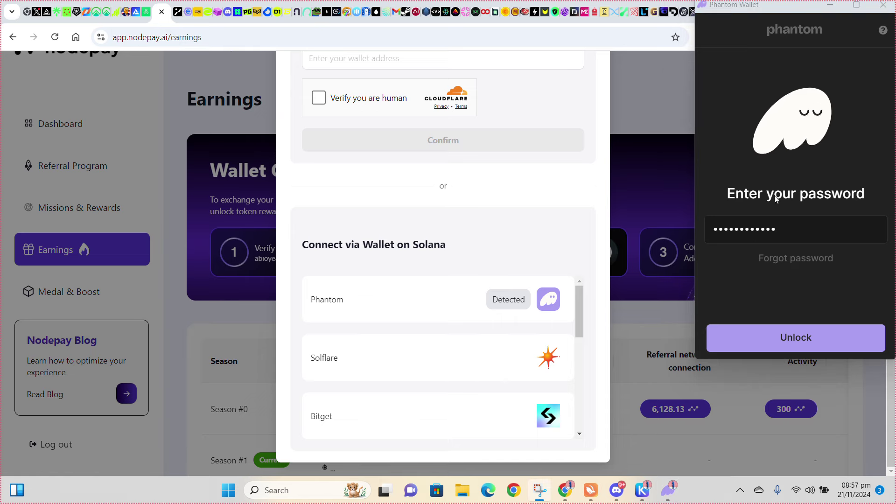
click(781, 354)
click(780, 346)
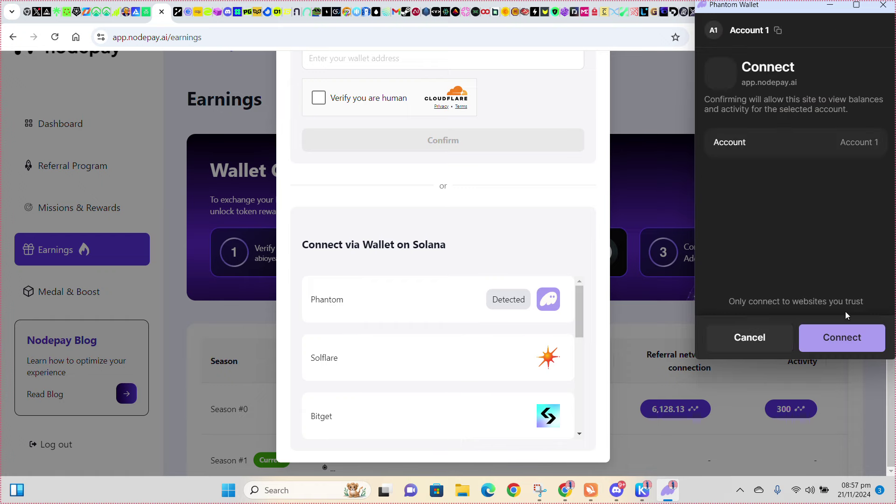
click(844, 337)
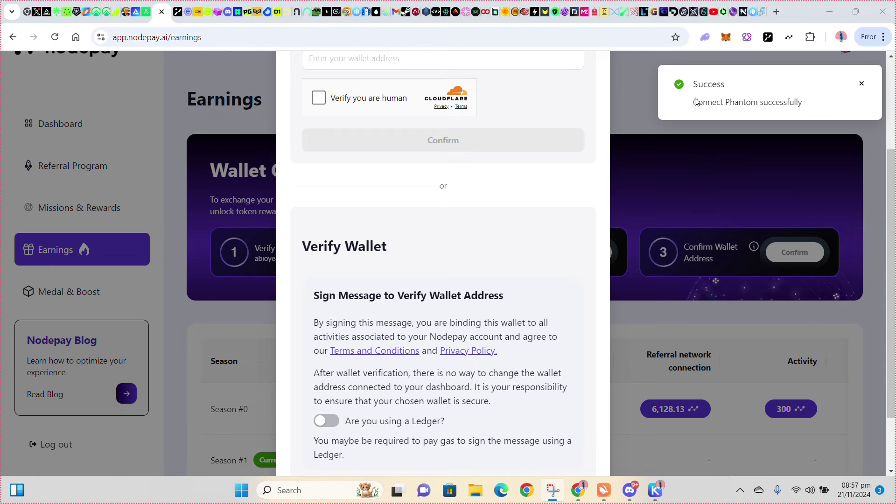
Close the Verify Wallet modal without signing, returning to the connection-method dialog
scroll(580, 261, down, 2)
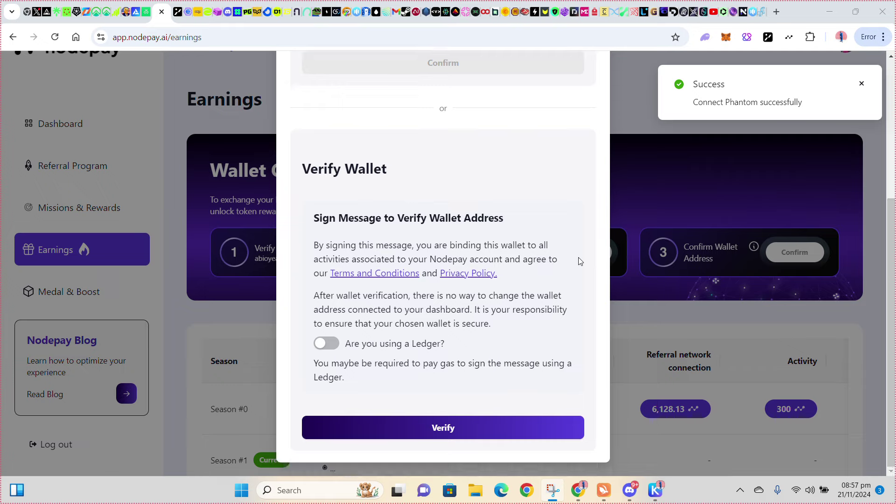
scroll(602, 176, up, 5)
scroll(586, 180, down, 5)
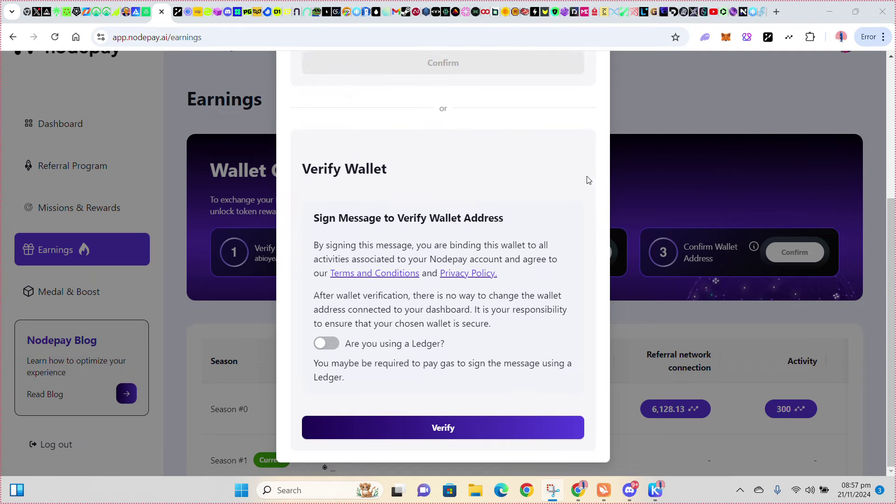
scroll(587, 179, up, 5)
scroll(433, 219, down, 5)
scroll(633, 102, up, 5)
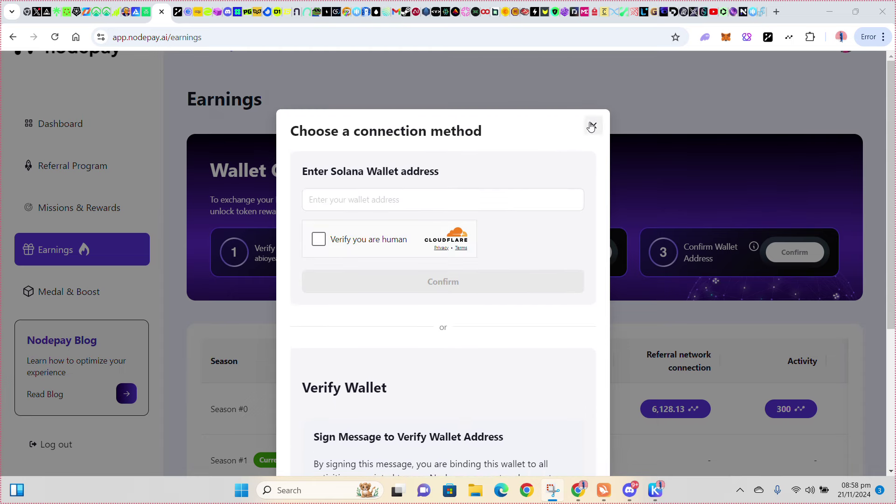
click(590, 126)
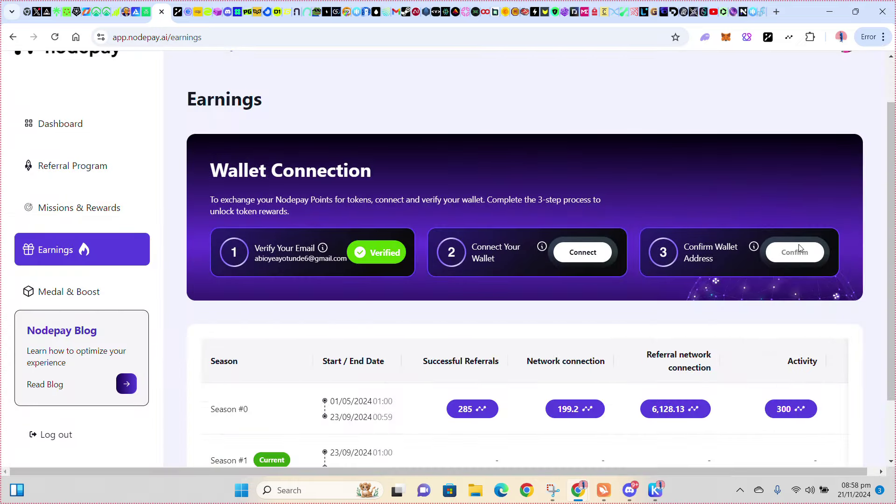
scroll(800, 245, up, 2)
scroll(785, 233, down, 2)
Reconnect the detected Phantom wallet and scroll down to the Verify Wallet signing step
click(598, 252)
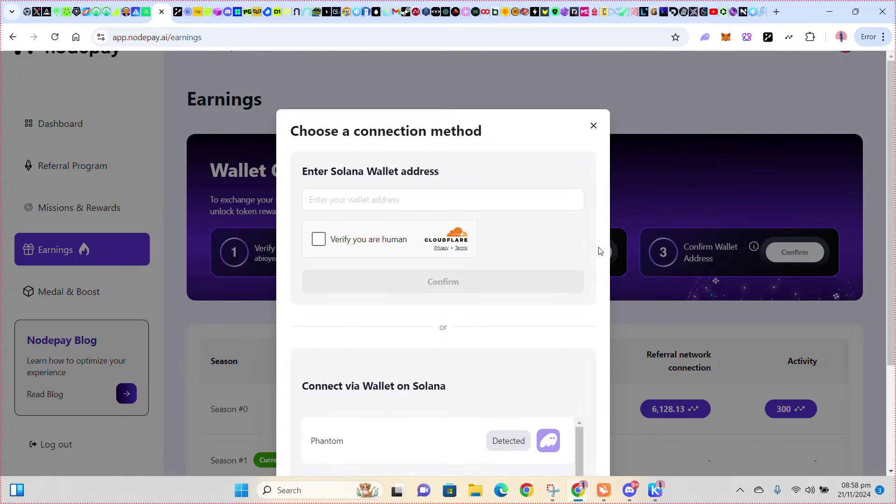
scroll(601, 249, down, 3)
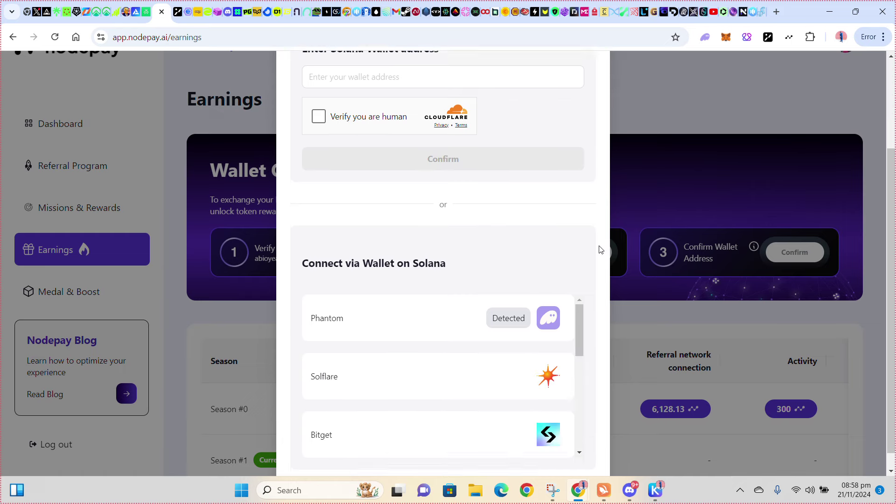
scroll(402, 318, down, 4)
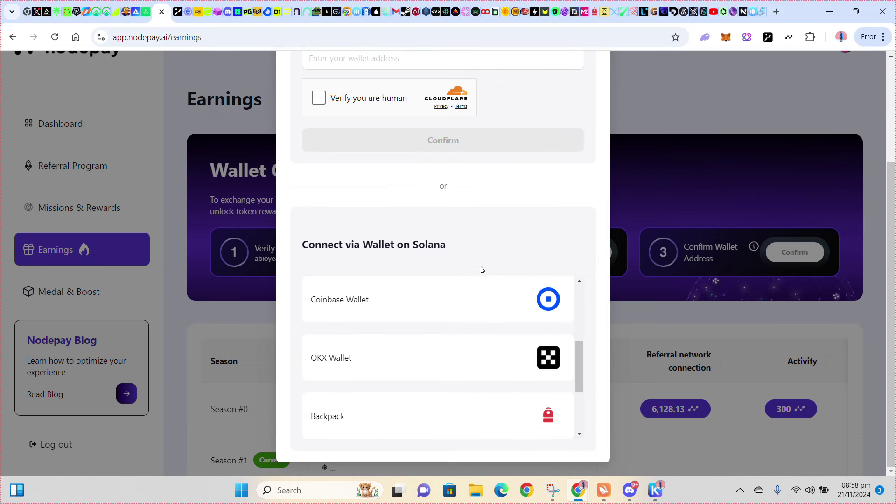
scroll(480, 266, up, 3)
scroll(482, 265, down, 2)
scroll(536, 376, up, 5)
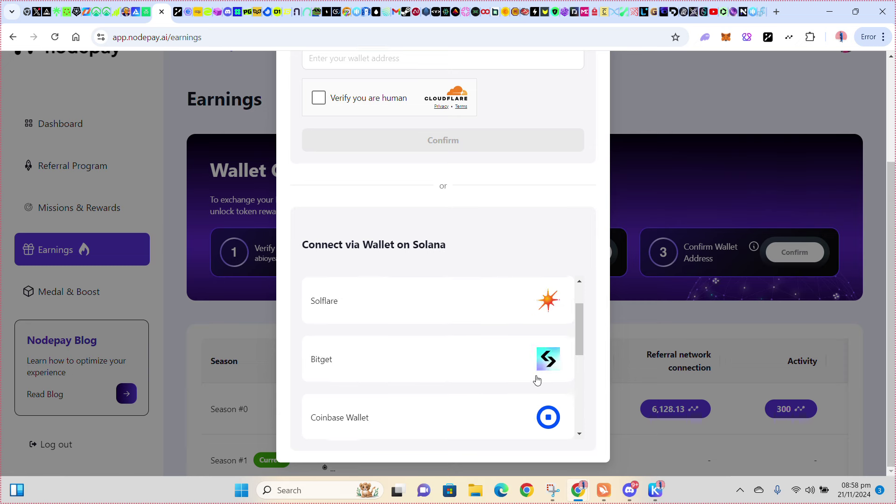
click(503, 440)
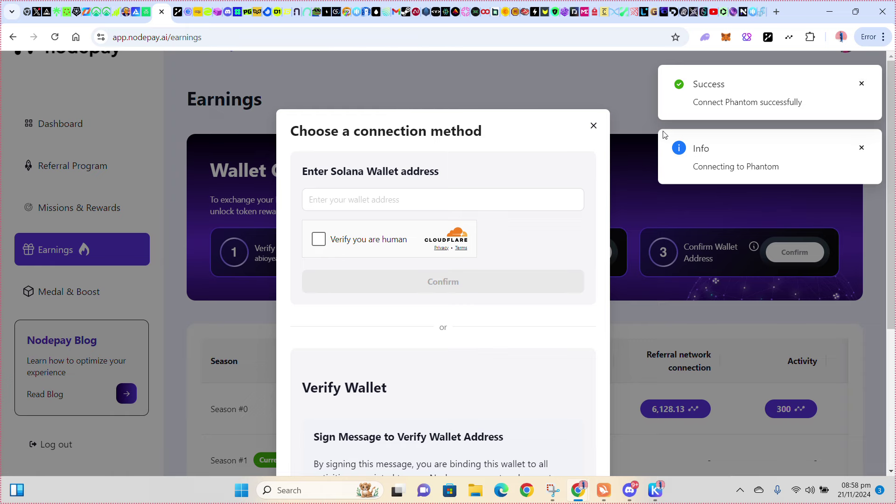
scroll(605, 277, down, 5)
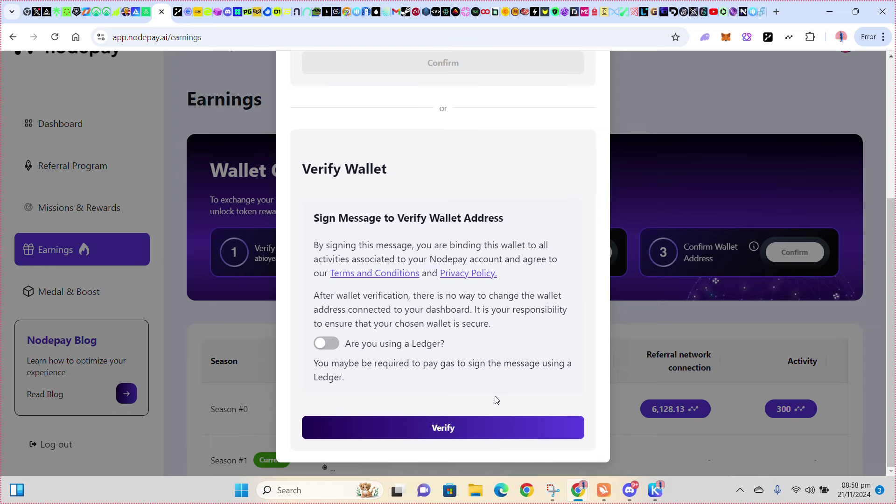
Request the verification signature and confirm Phantom's Sign Message from app.nodepay.ai
click(451, 427)
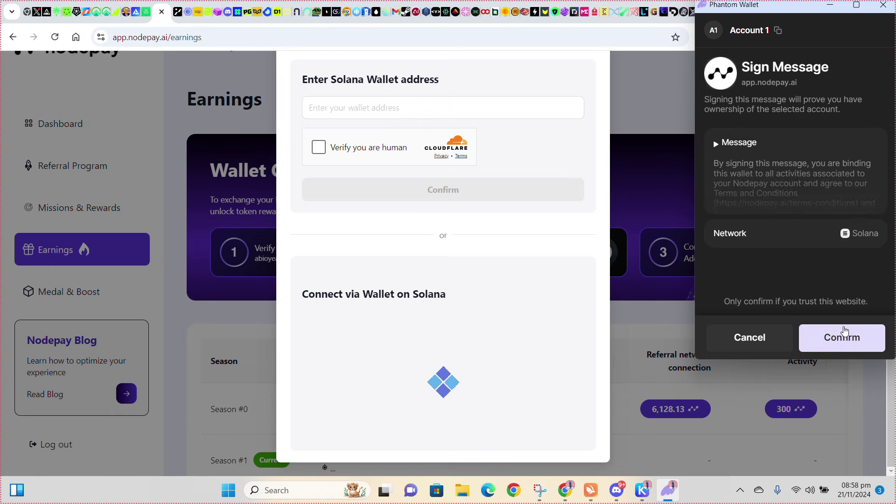
click(843, 333)
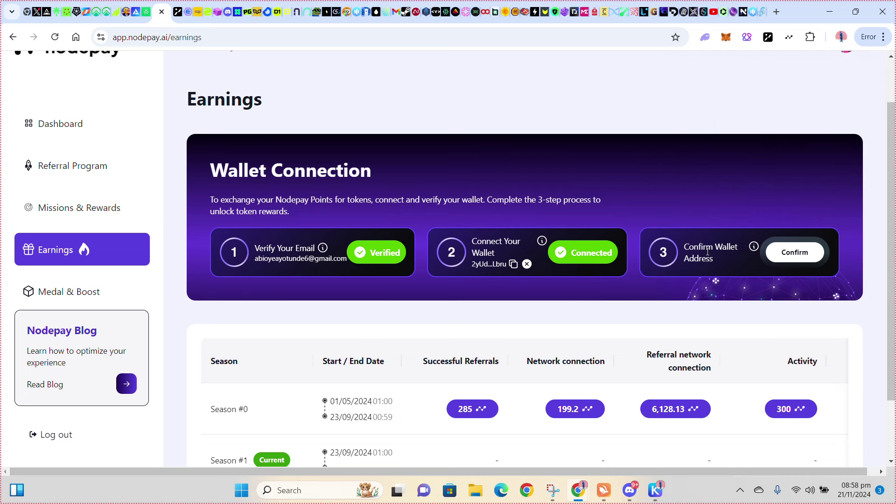
Confirm the wallet address in step 3 through the emailed confirmation link so it shows Verified
click(799, 252)
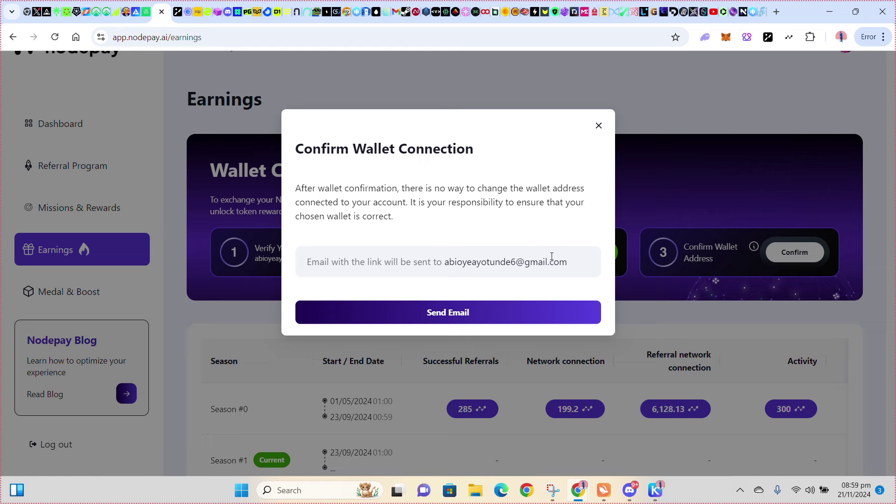
click(451, 317)
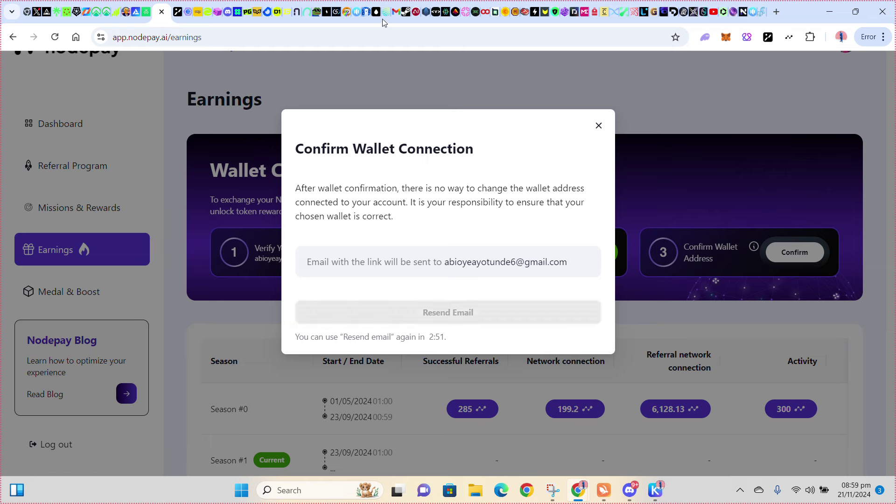
click(436, 34)
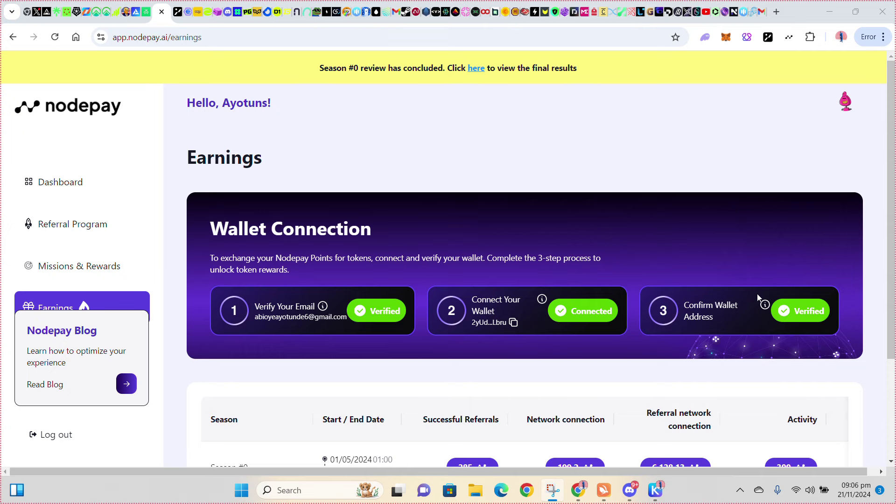
Review the Earnings page's completed wallet steps and Season #0 stats, then go to the Dashboard
scroll(767, 281, down, 1)
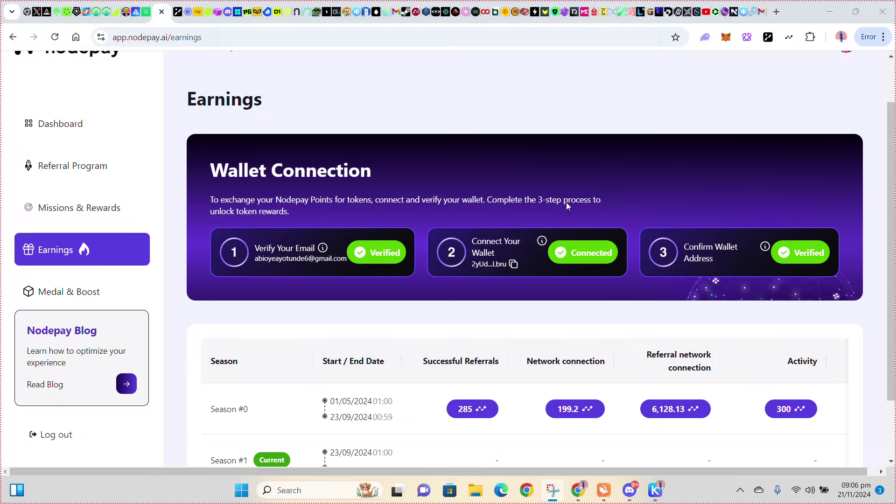
scroll(555, 204, up, 1)
scroll(517, 216, down, 3)
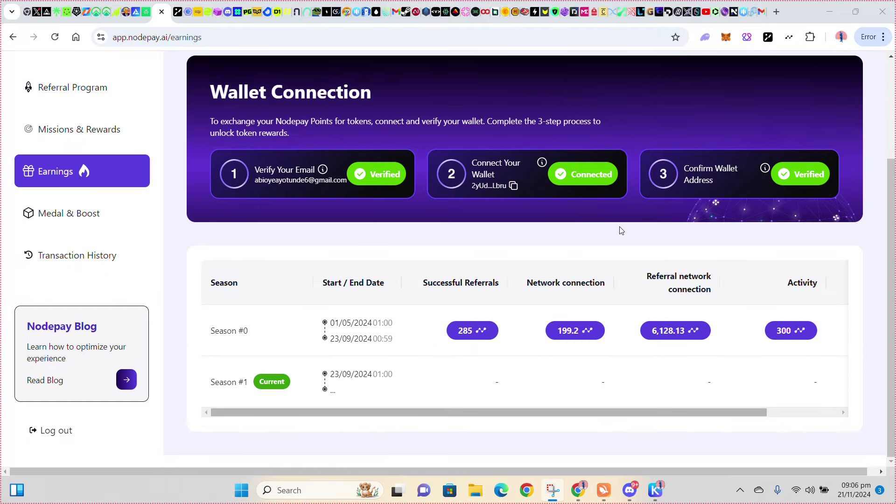
scroll(665, 228, up, 3)
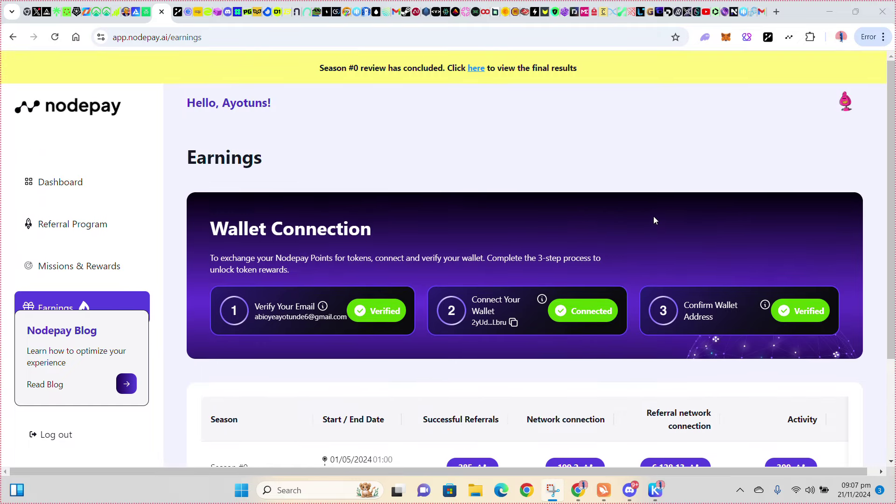
click(69, 179)
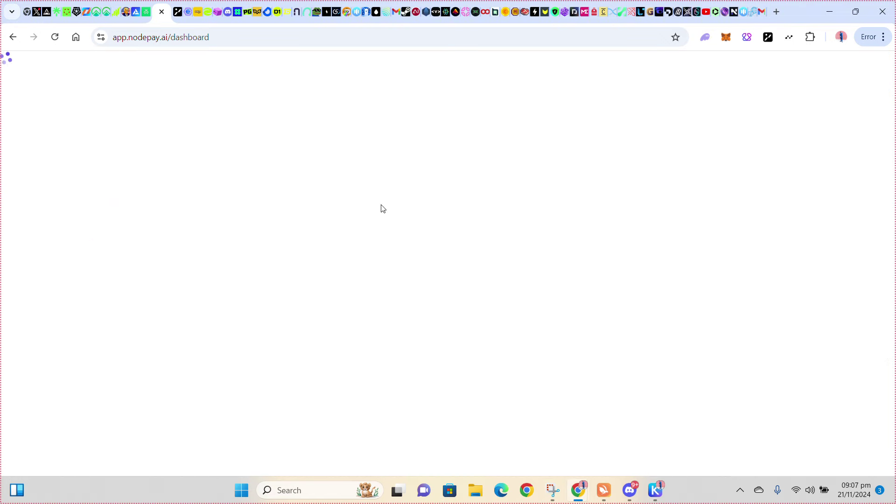